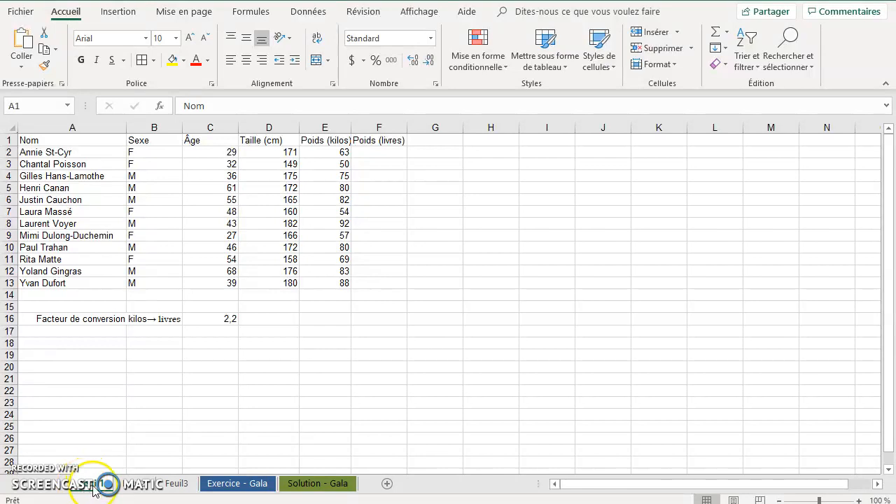
Delete the empty worksheets Feuil3 and Feuil2 from the workbook.
click(136, 488)
click(172, 485)
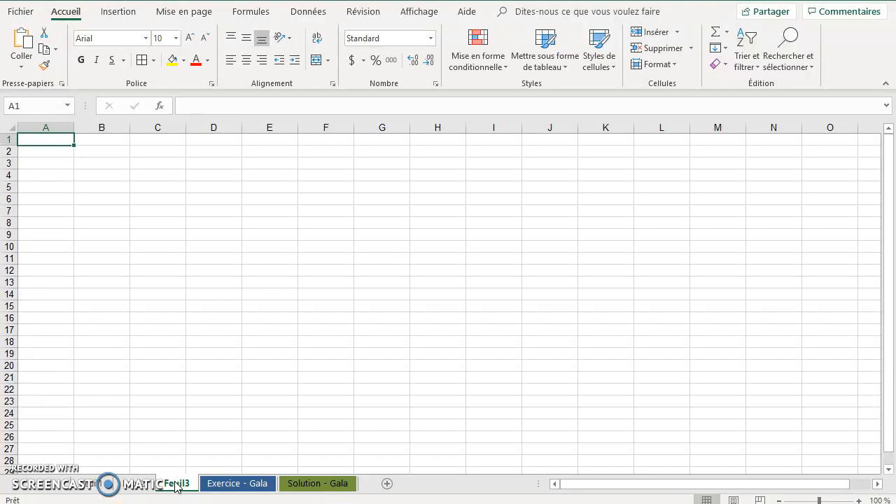
right_click(175, 487)
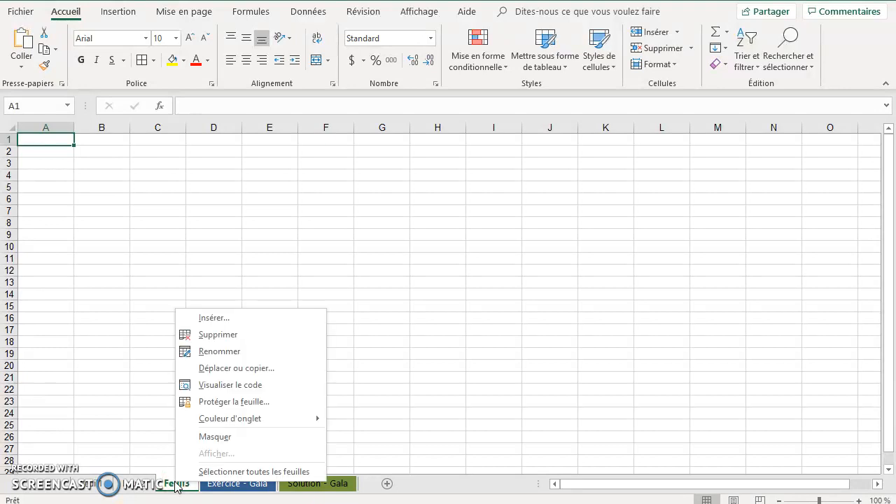
click(219, 335)
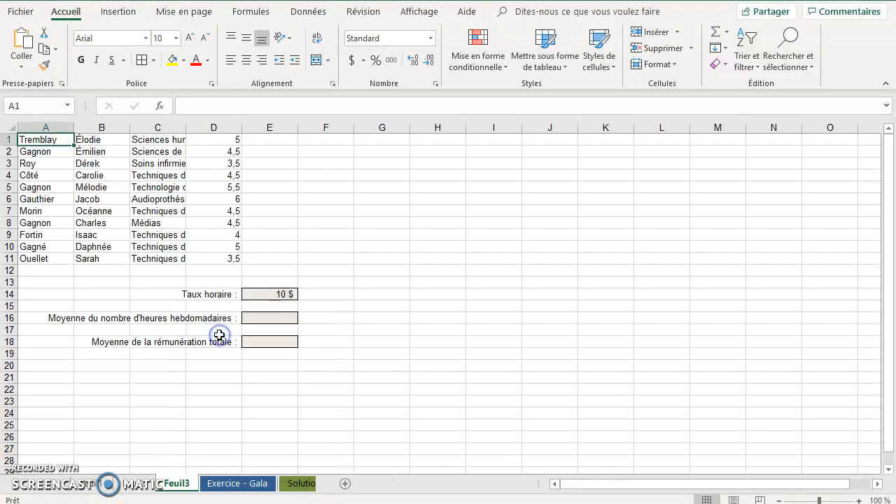
click(136, 481)
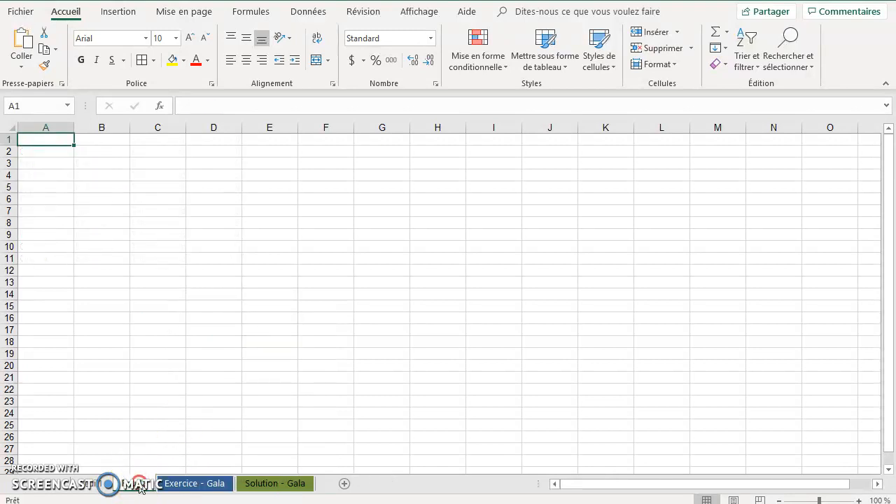
right_click(140, 487)
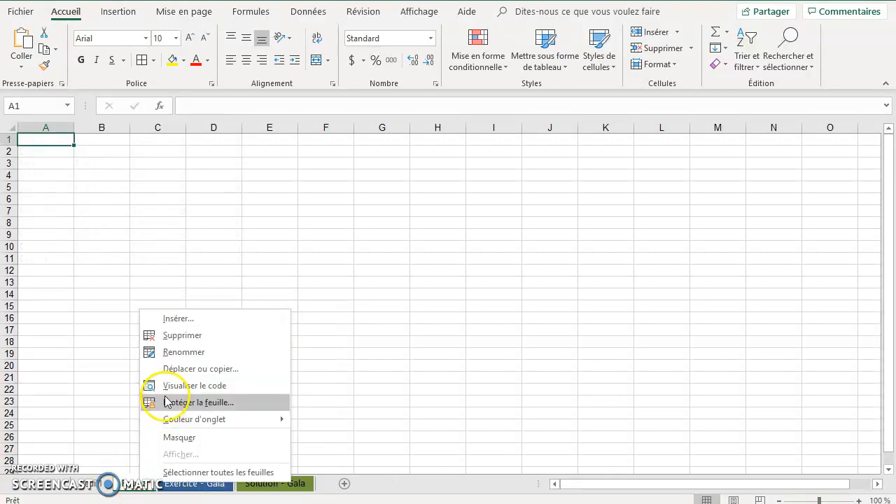
click(172, 336)
Rename the Feuil1 worksheet as Inter.
click(97, 488)
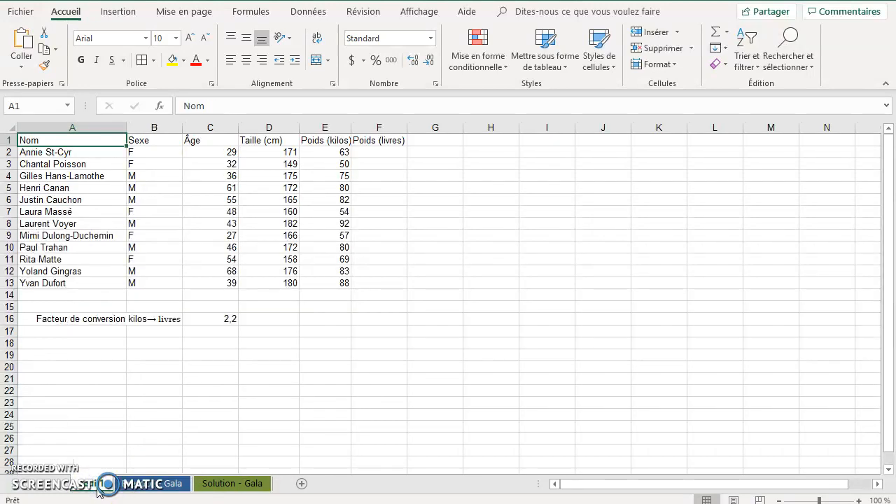
double_click(102, 484)
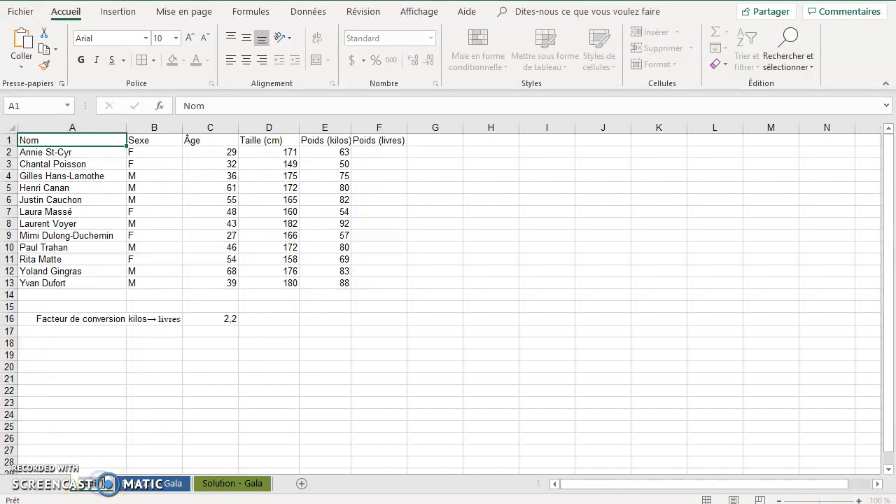
text(Inter)
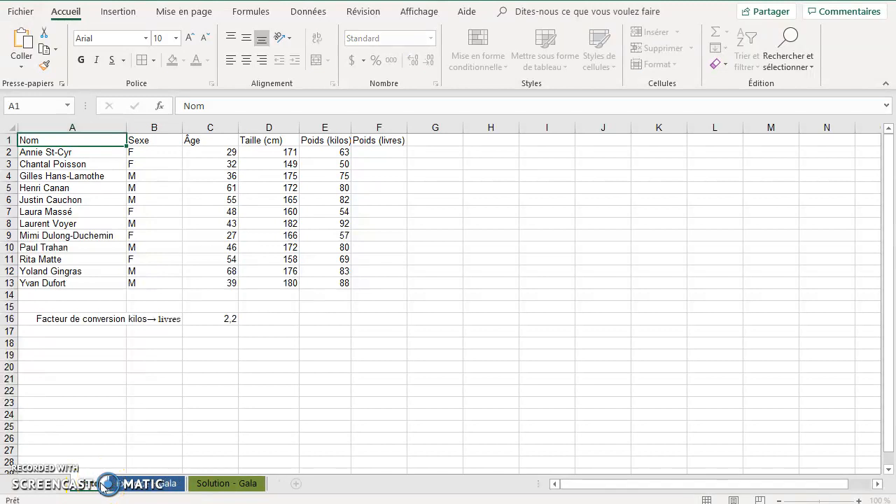
key(Return)
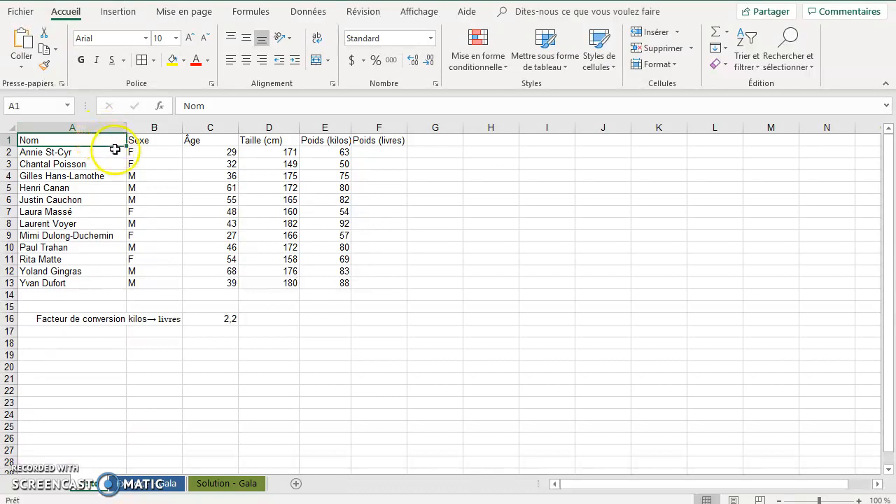
Insert three blank rows above the table's header row, a single row followed by two together.
click(10, 140)
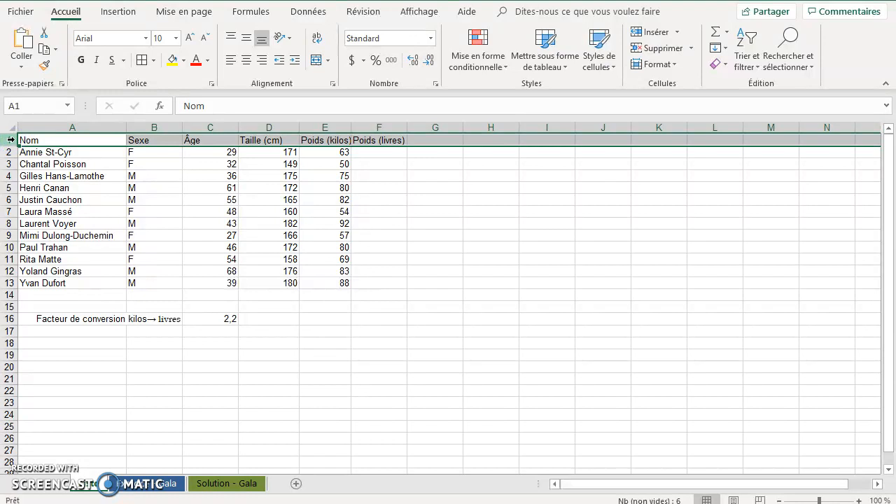
right_click(11, 140)
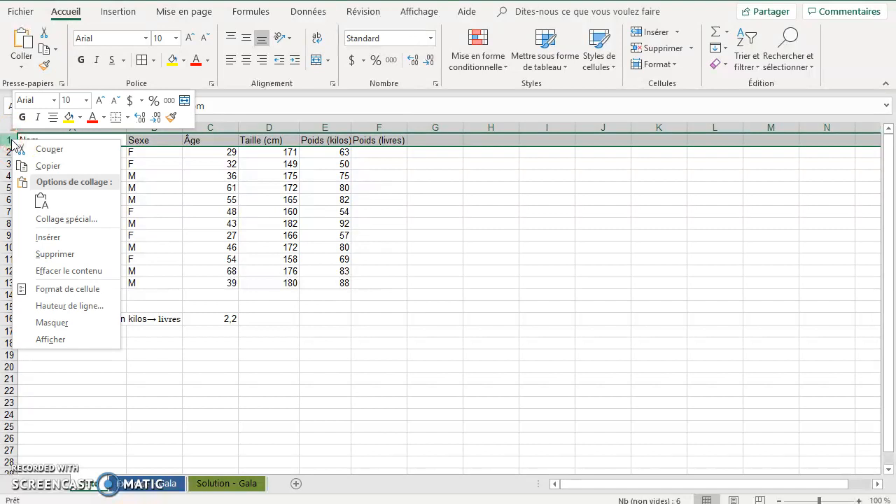
click(61, 239)
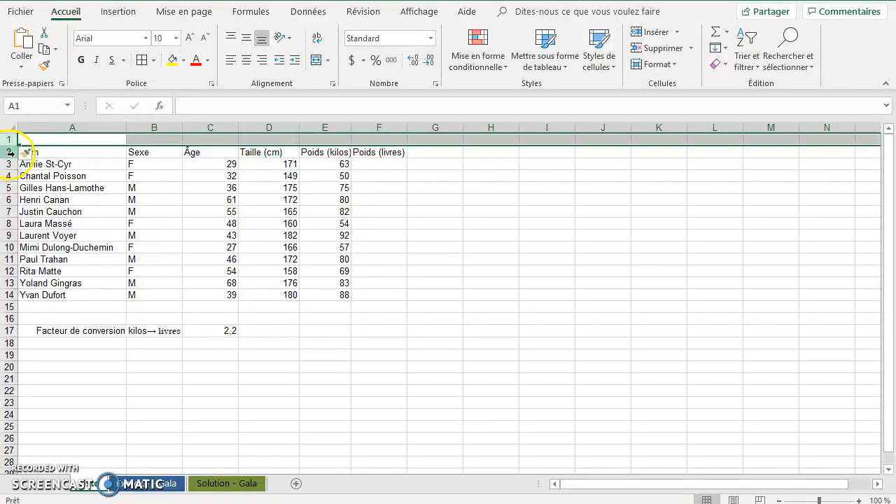
mouse_move(11, 152)
mouse_down()
mouse_move(10, 177)
mouse_move(7, 155)
mouse_move(9, 163)
mouse_up()
right_click(8, 164)
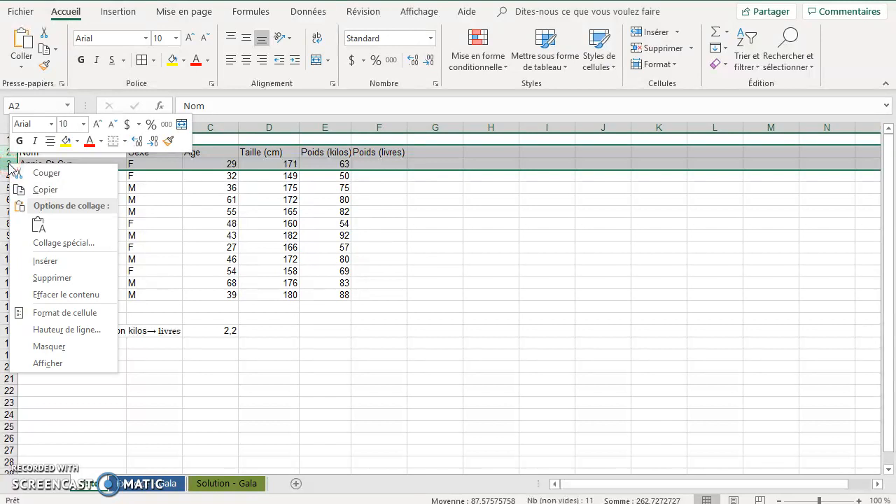
click(46, 261)
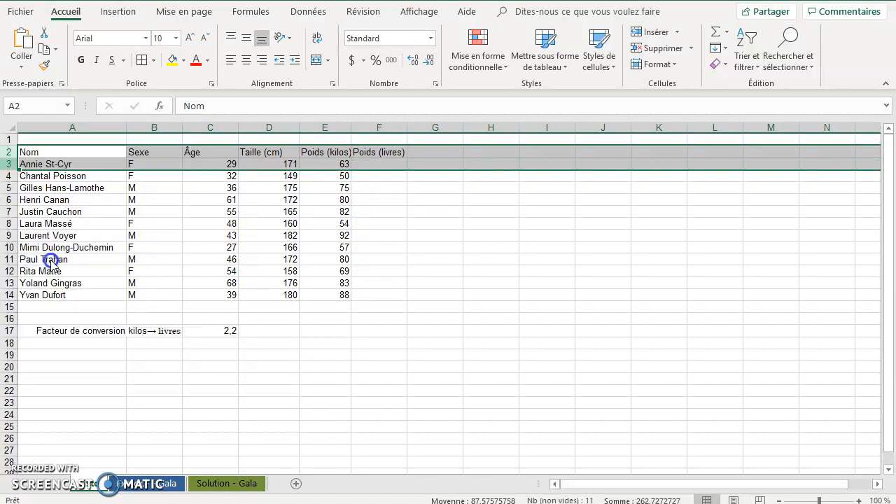
click(65, 142)
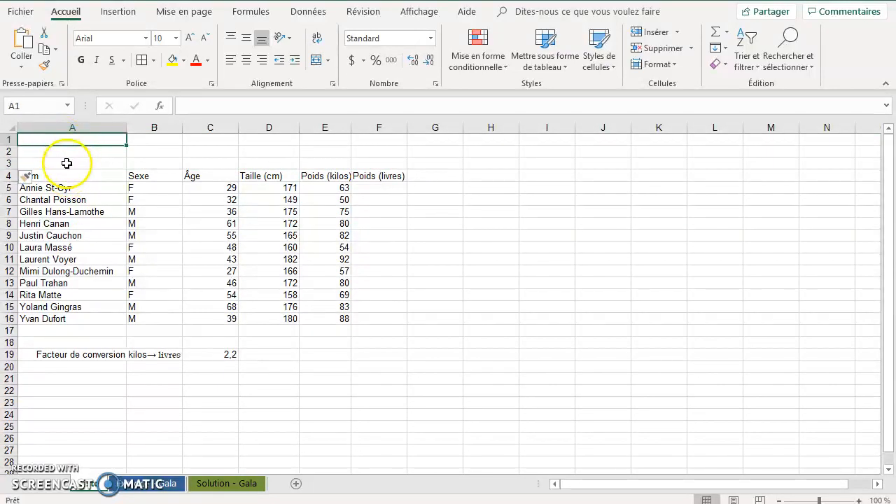
Delete blank row 2 above the table.
click(10, 151)
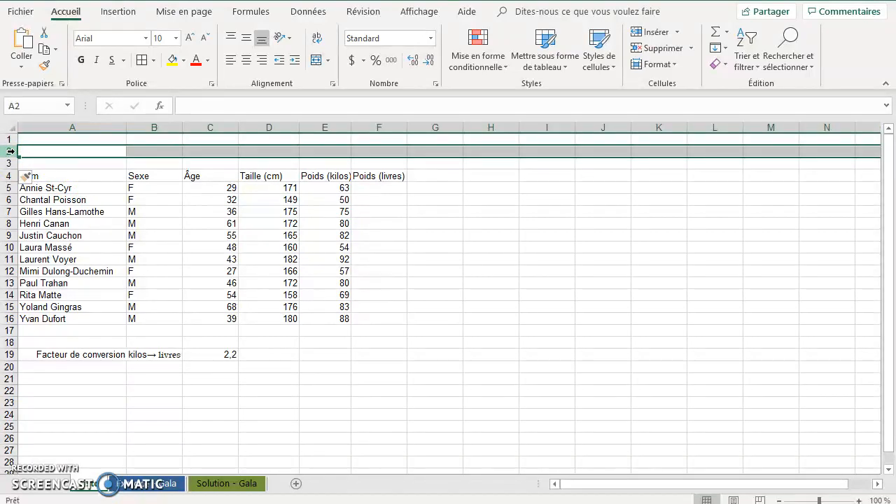
right_click(10, 152)
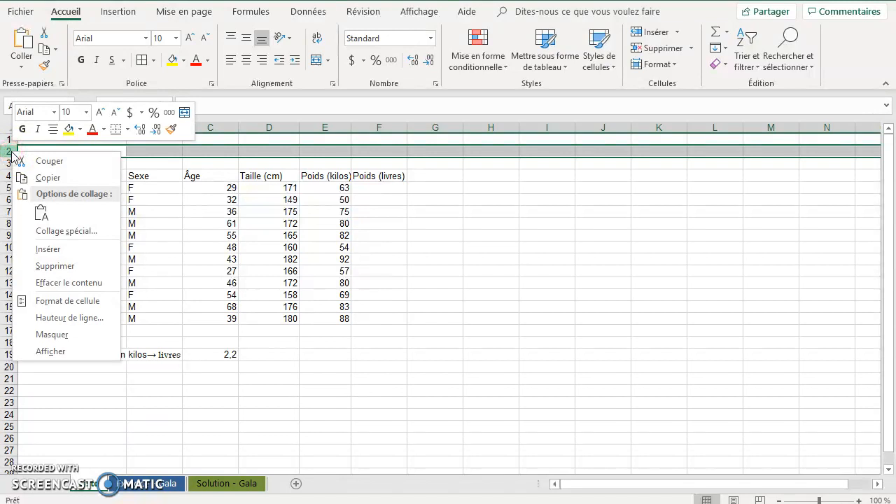
click(56, 269)
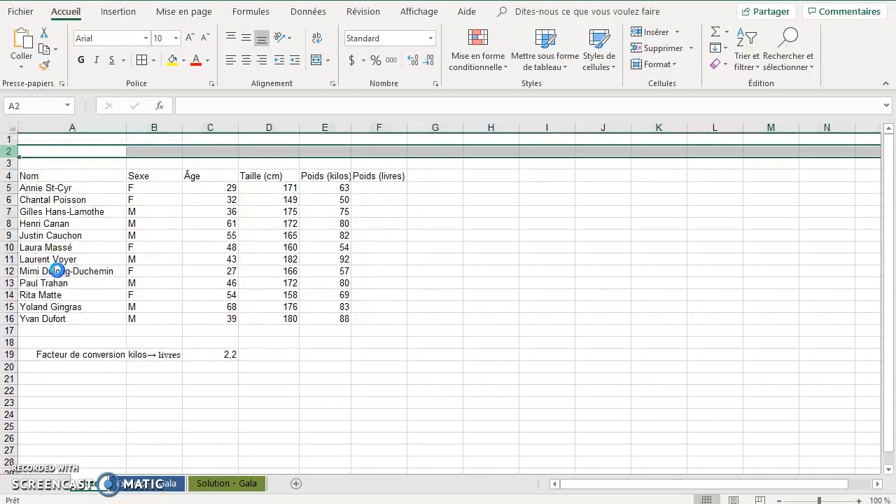
Enter the title "Répartition des joueurs de curling du festival selon différentes informations, St-Louis-du-Ha-Ha, Automne 2018" in cell A1.
click(88, 135)
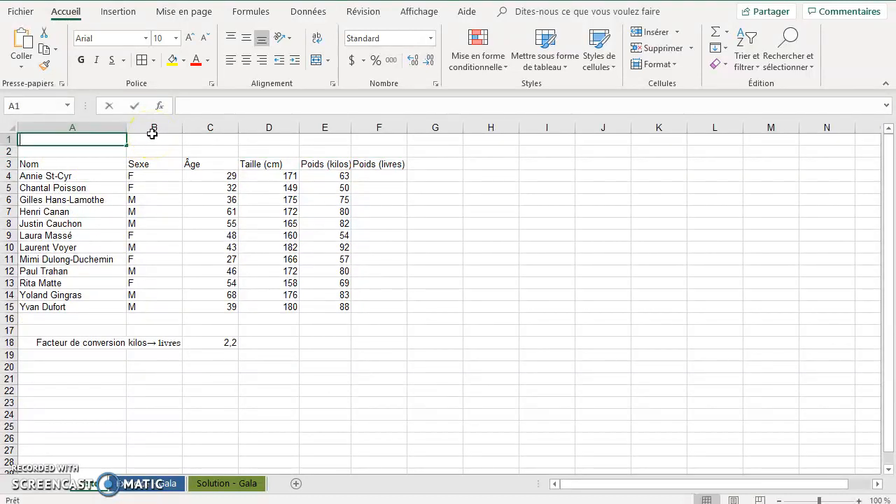
text(Répa)
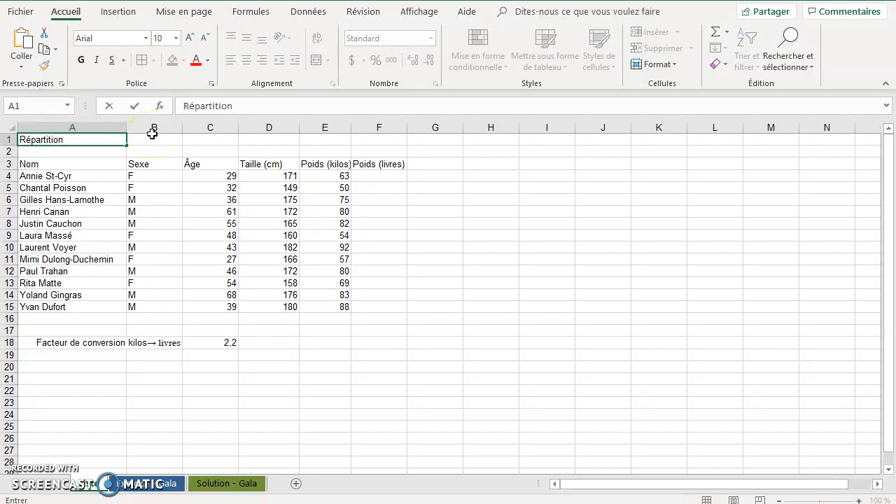
text(rtition)
text(des joueurs de curling du festival selon différentes informations, St-Louis-du-Ha-Ha, Automne 2018)
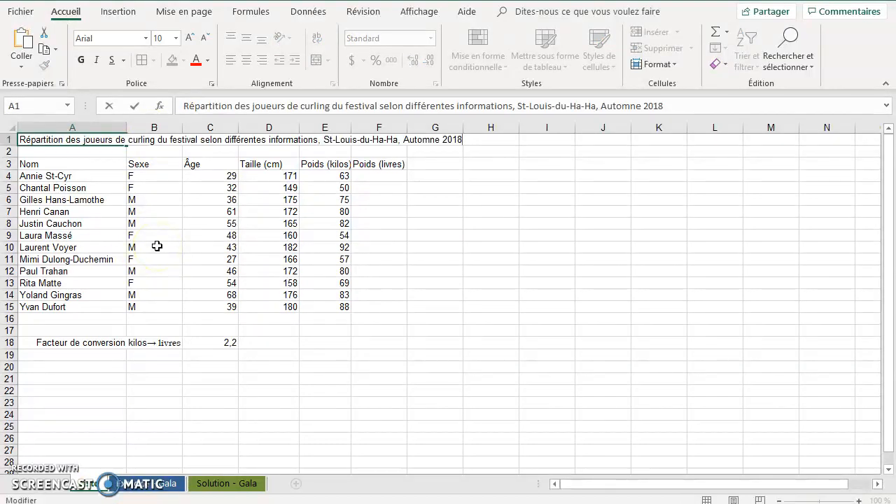
key(Return)
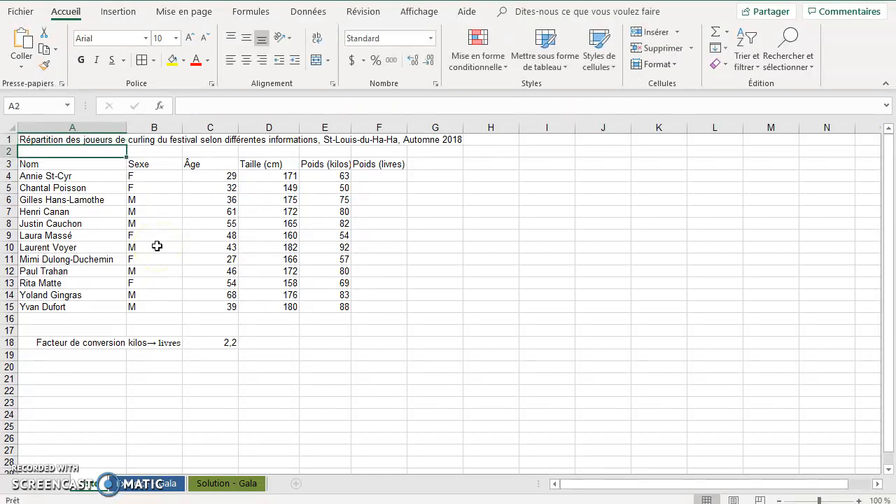
Merge and center the title across cells A1 to F1, the width of the table.
click(110, 140)
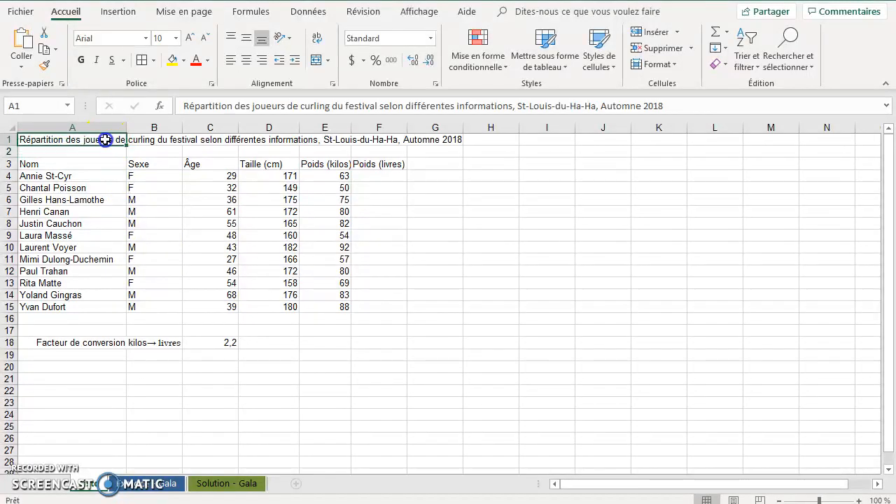
drag(105, 139, 432, 140)
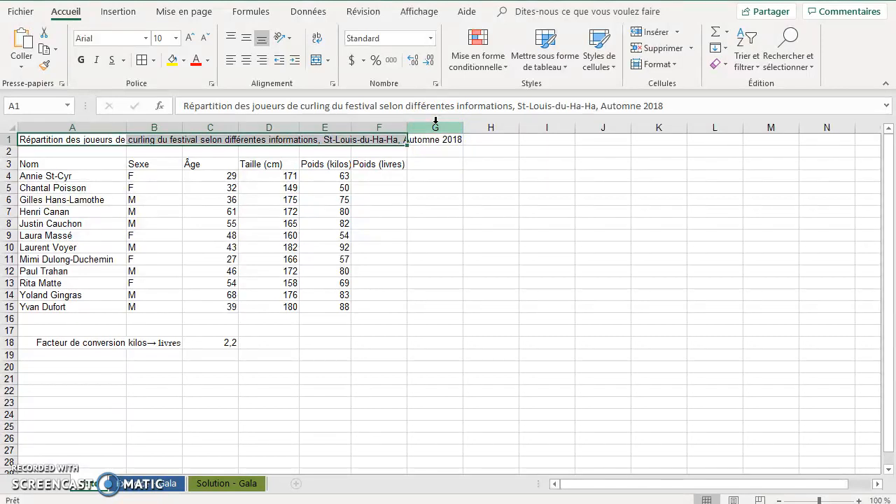
click(85, 160)
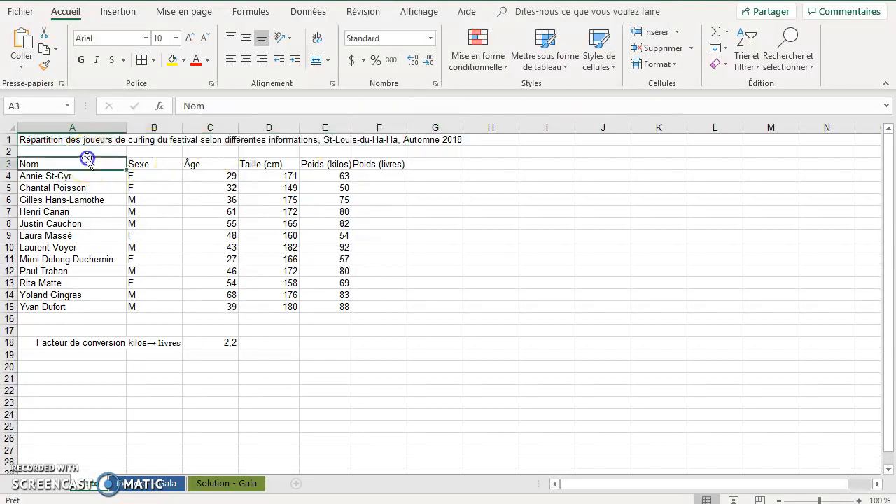
drag(85, 139, 372, 136)
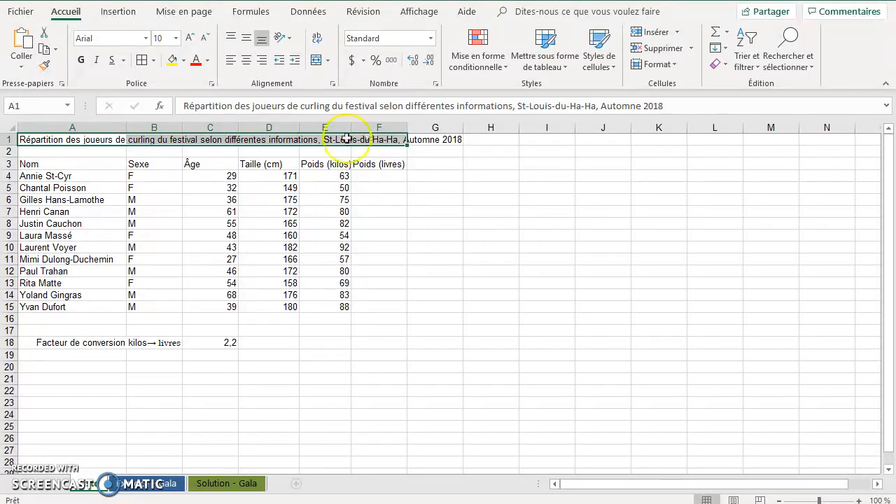
click(81, 12)
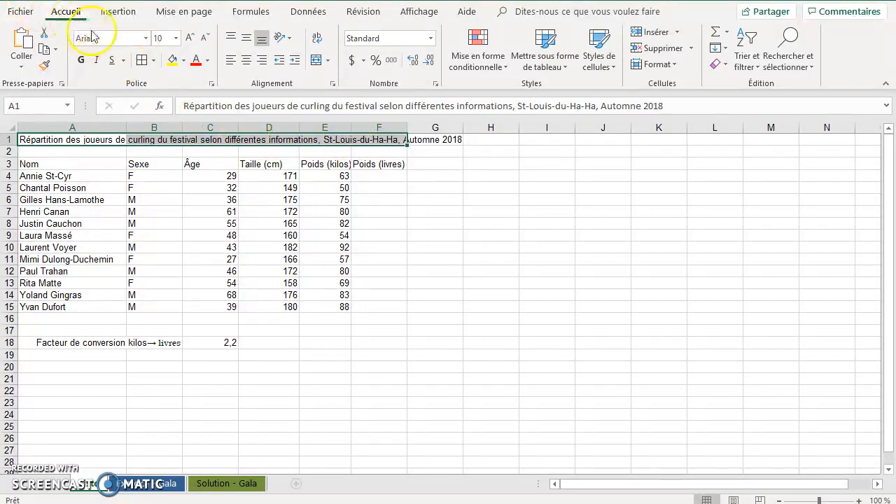
click(316, 63)
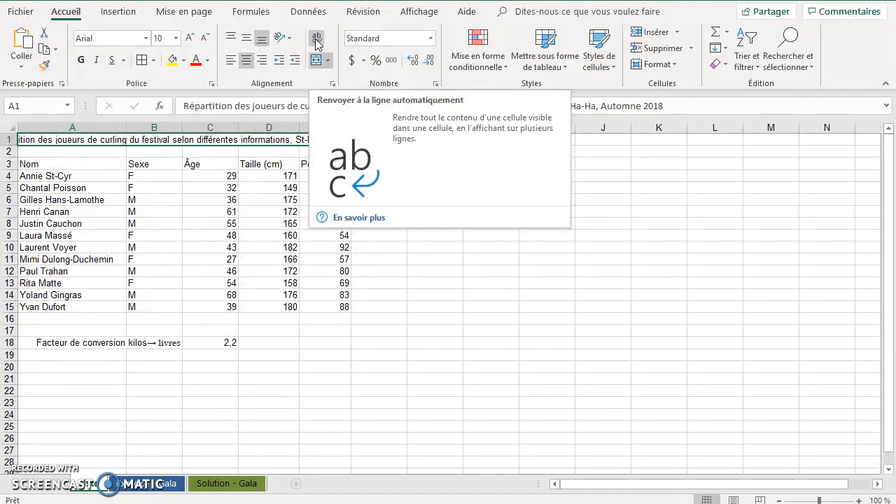
Wrap the merged title's text and heighten row 1 enough to fit two lines.
click(316, 43)
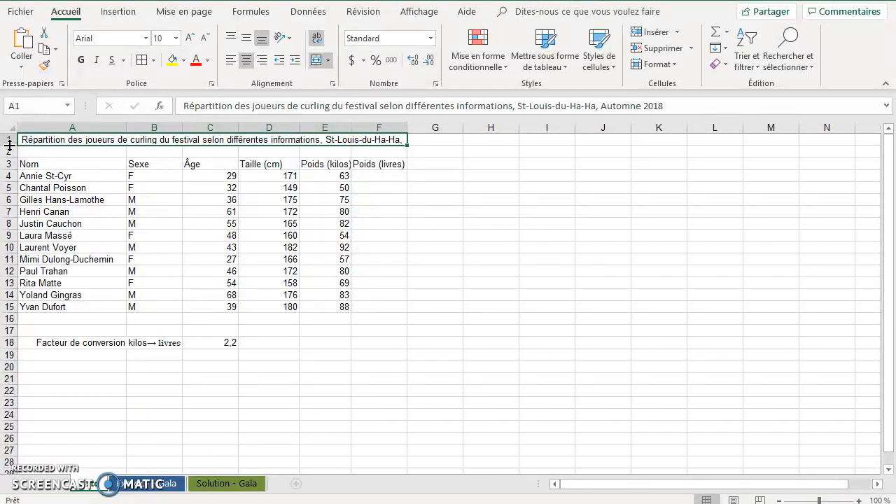
drag(9, 145, 10, 170)
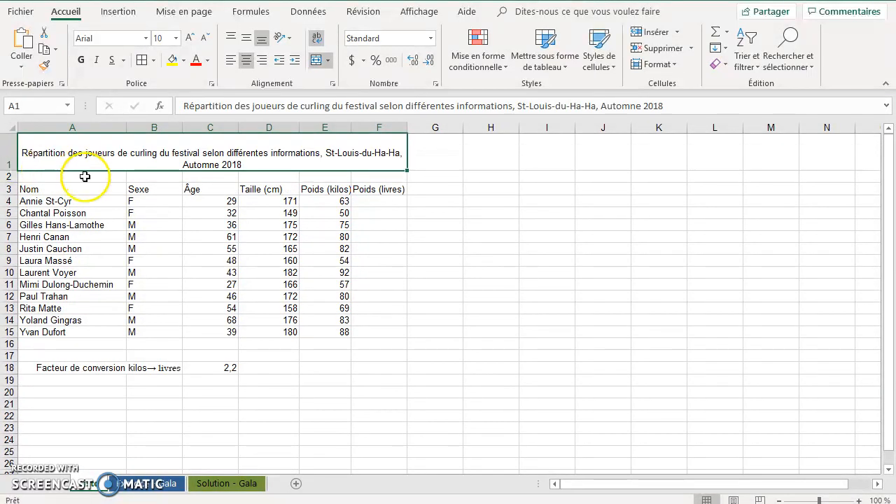
Format the title in A1 as bold at font size 12 and center it vertically in its cell.
click(42, 153)
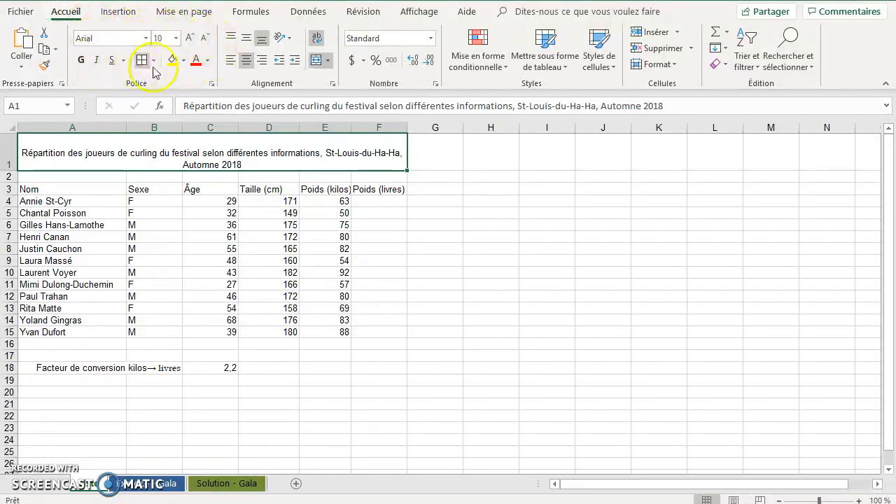
click(190, 38)
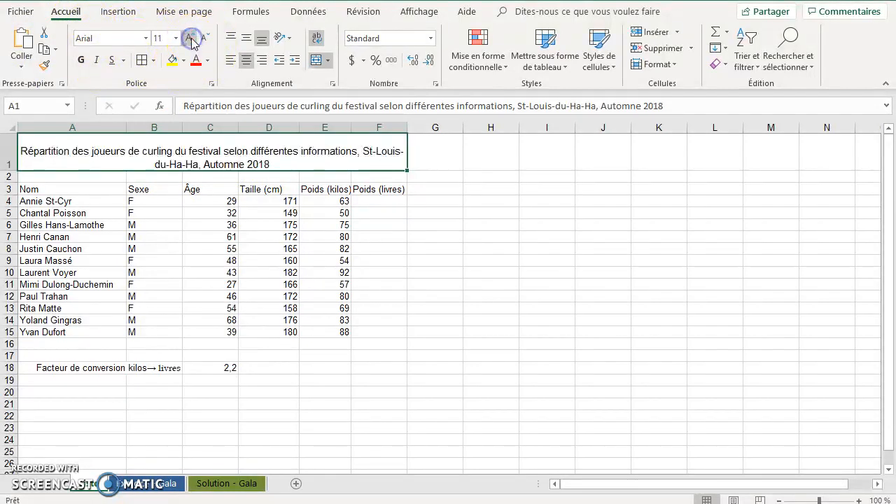
click(191, 40)
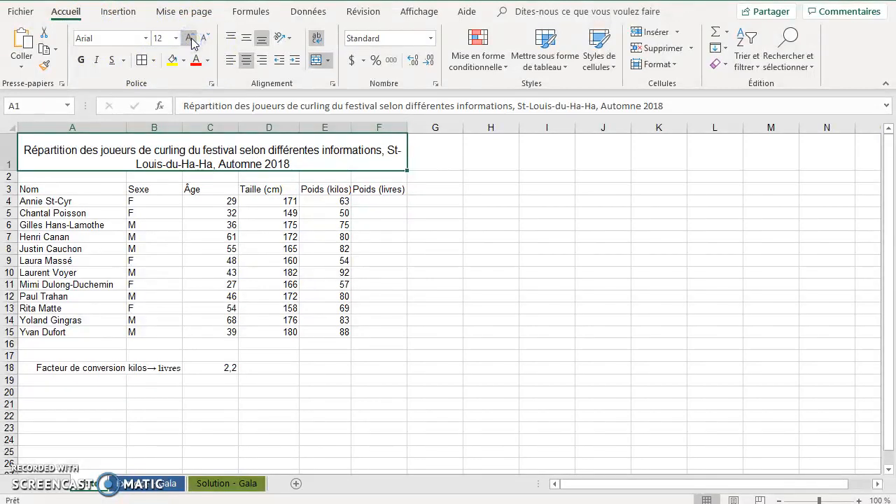
click(81, 61)
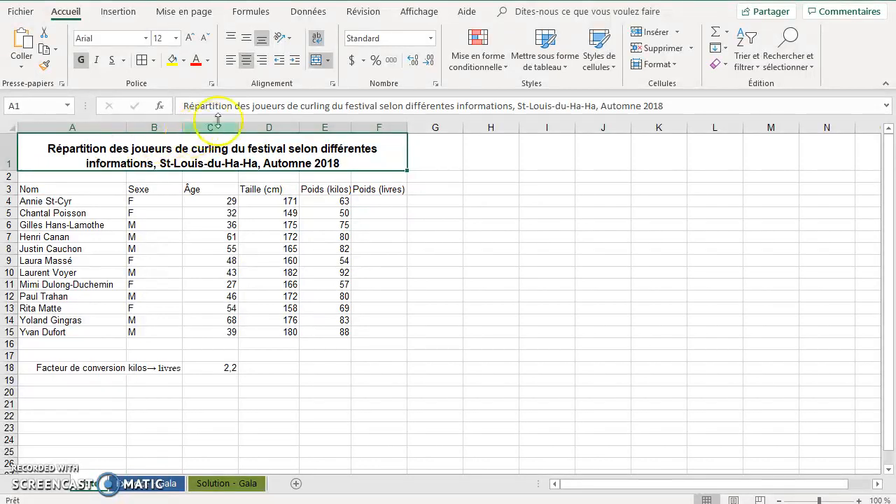
click(247, 40)
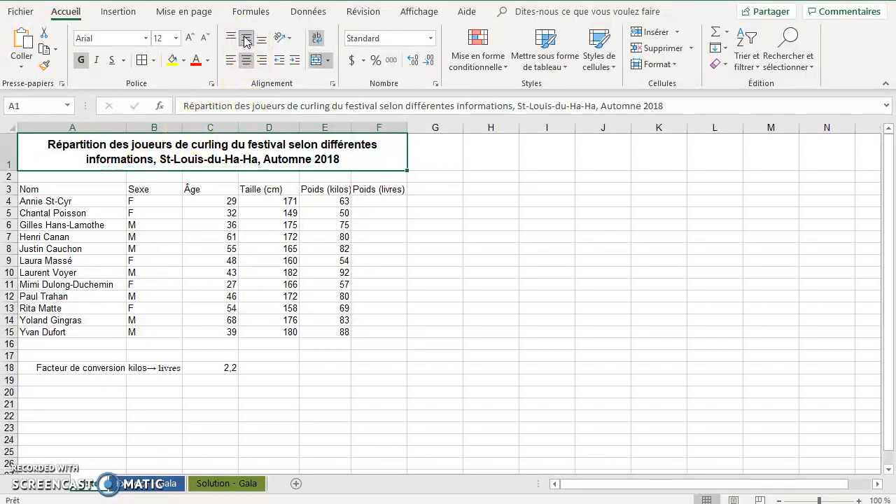
Turn the title's vertical centering off and back on in its merged cell.
click(250, 40)
click(250, 37)
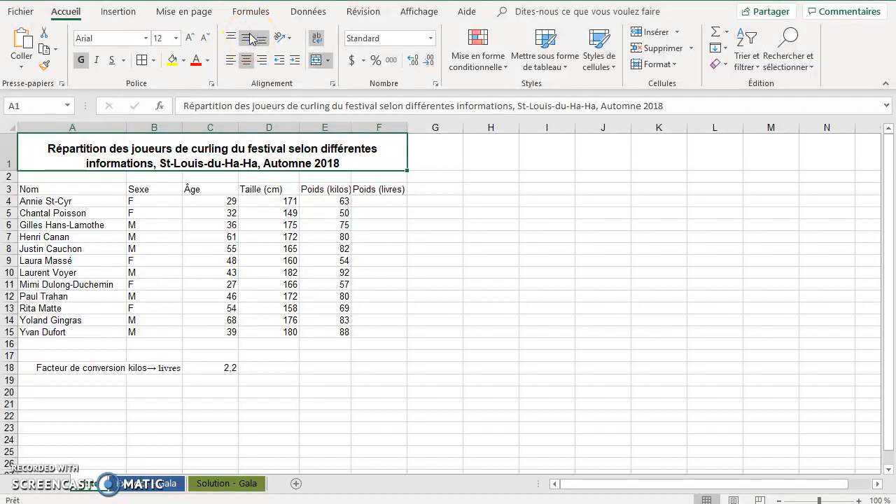
click(247, 39)
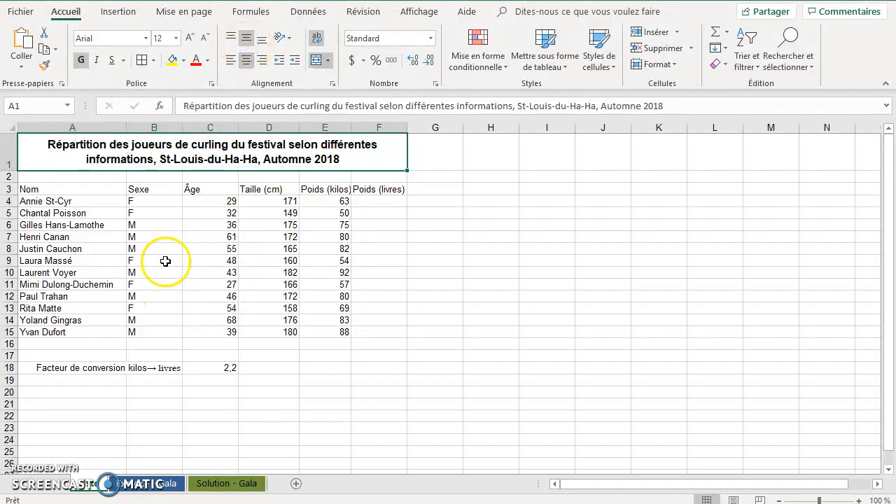
click(77, 503)
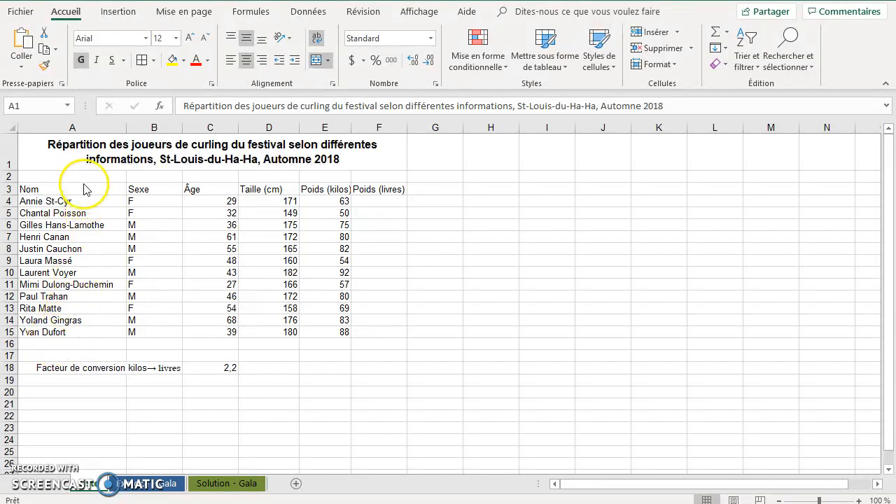
Insert an empty column before the Nom column.
click(70, 129)
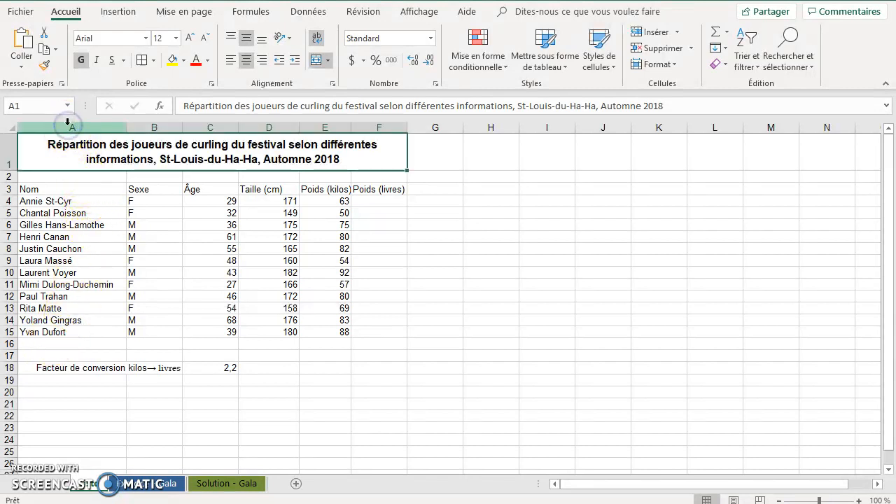
right_click(71, 130)
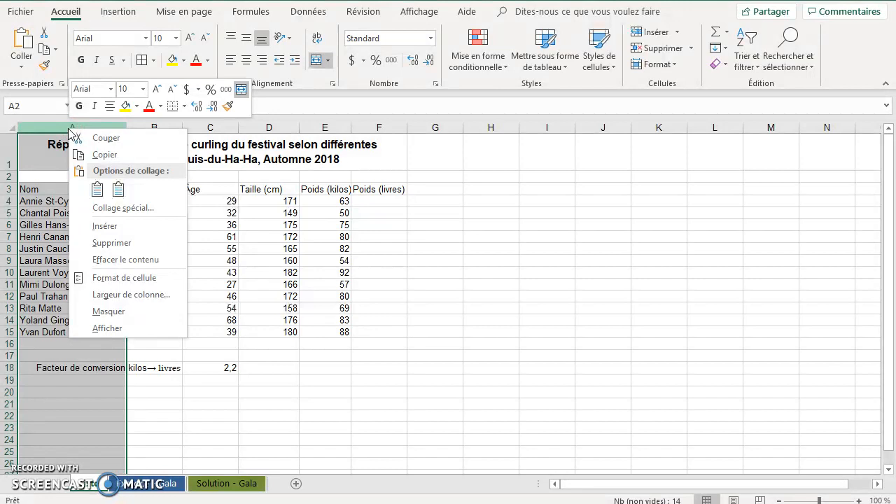
click(111, 226)
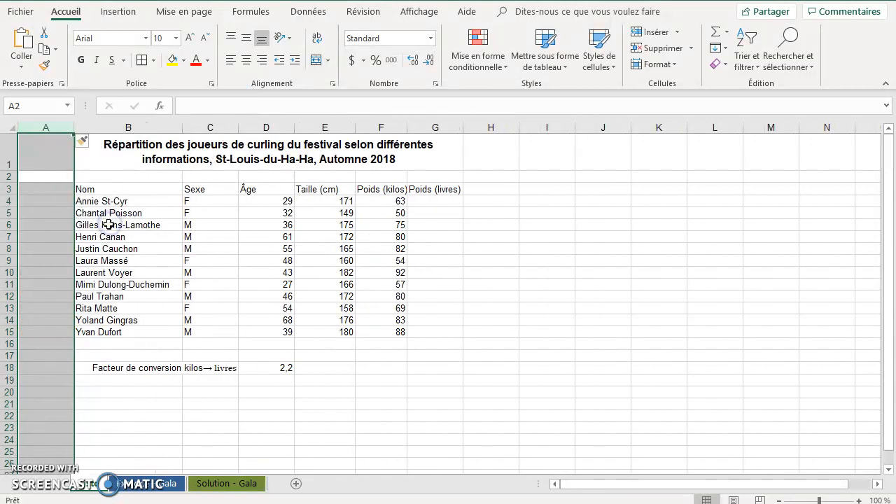
Enter the header "Numéro répondant" in cell A3 of the new column.
click(61, 193)
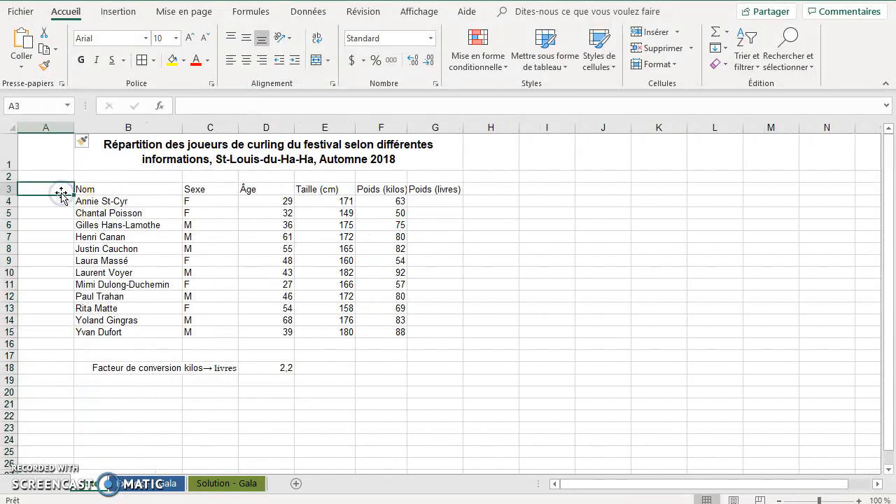
text(Numéro)
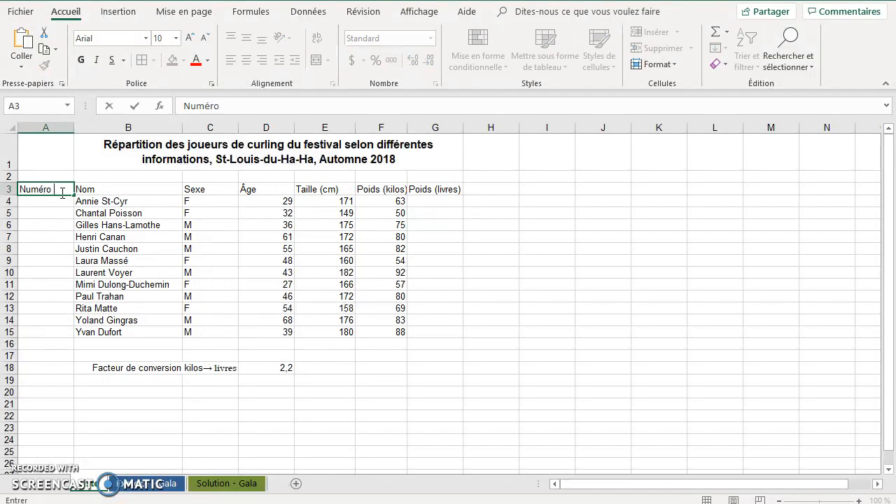
text( répondant)
key(Return)
Number the players from 1 to 12 by entering 1 in A4 and 2 in A5 and filling the series down to A15.
click(63, 198)
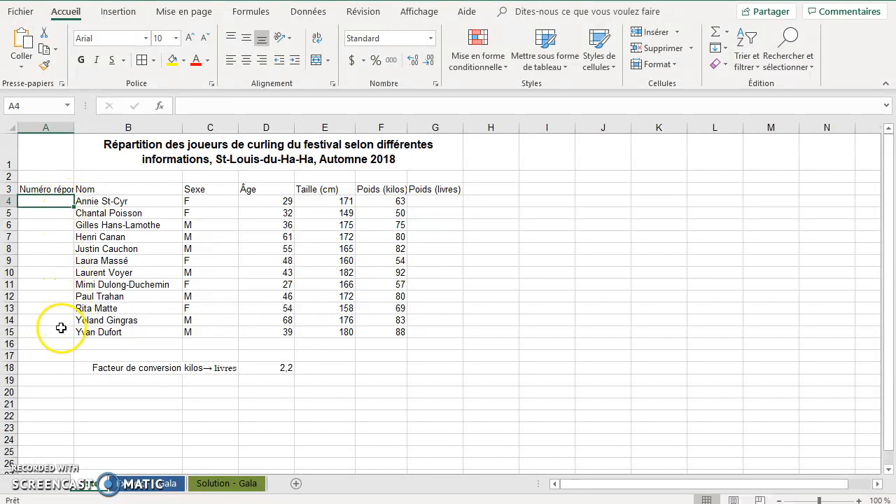
text(1)
key(Return)
text(2)
key(Return)
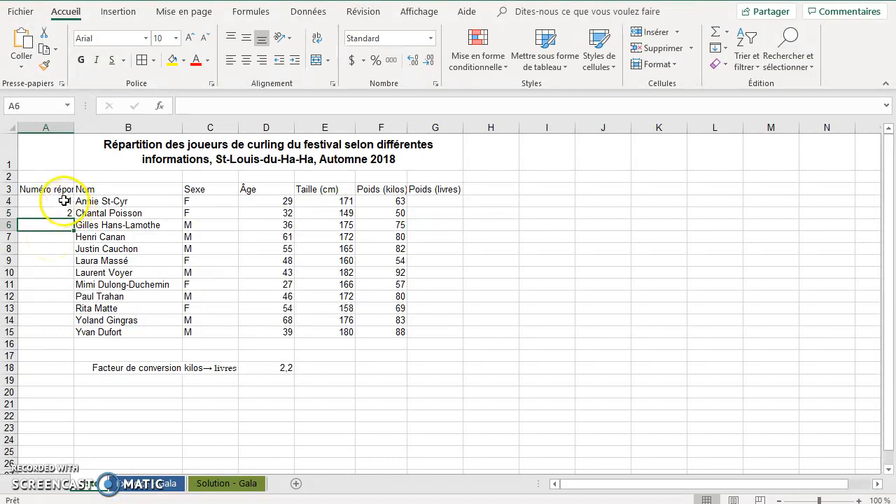
click(57, 202)
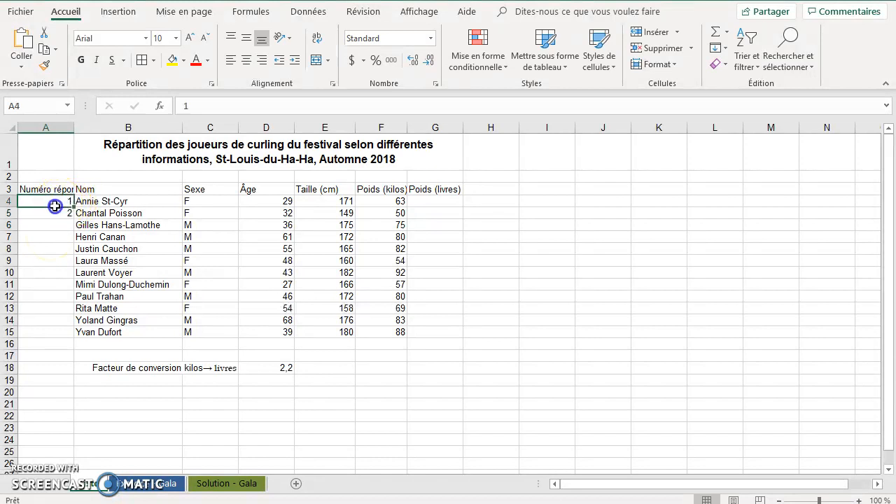
drag(55, 205, 53, 208)
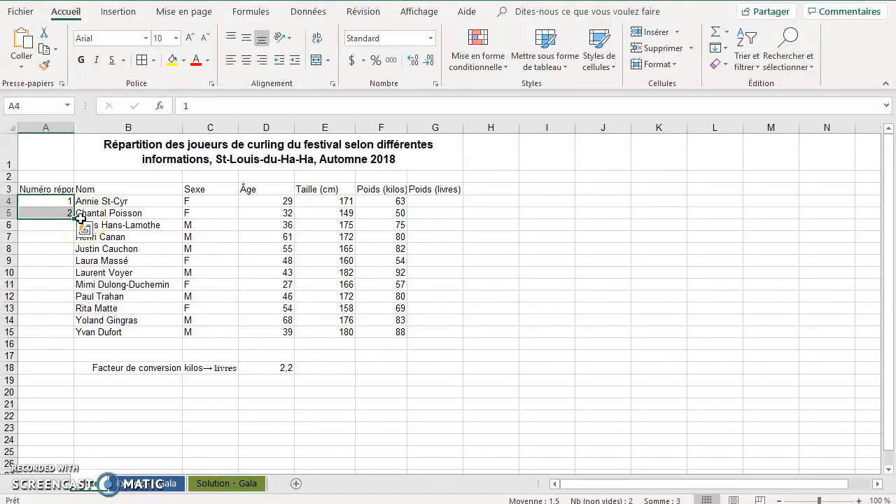
drag(74, 219, 67, 338)
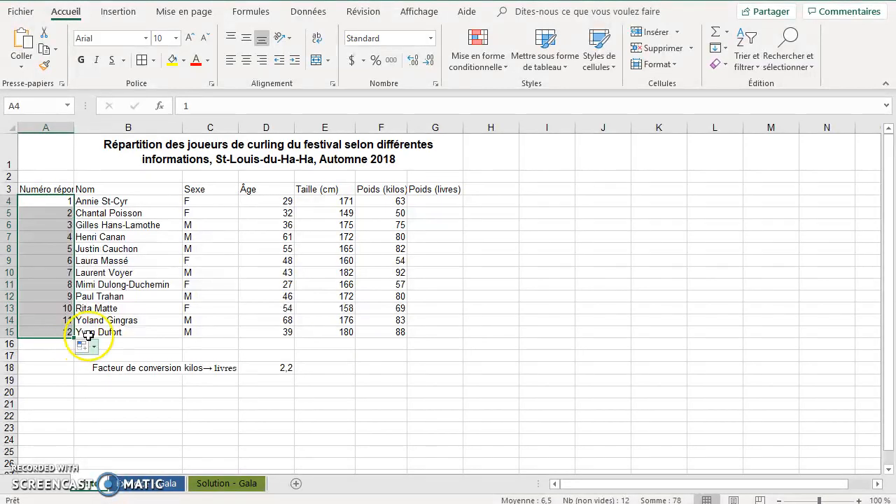
click(83, 189)
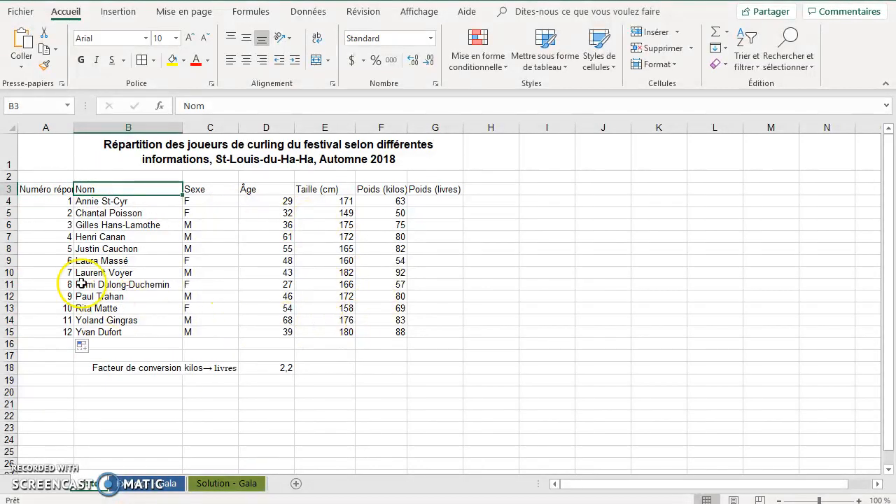
Unmerge the title and merge and center it again across cells A1 to G1 to span the widened table.
drag(128, 140, 62, 148)
click(62, 148)
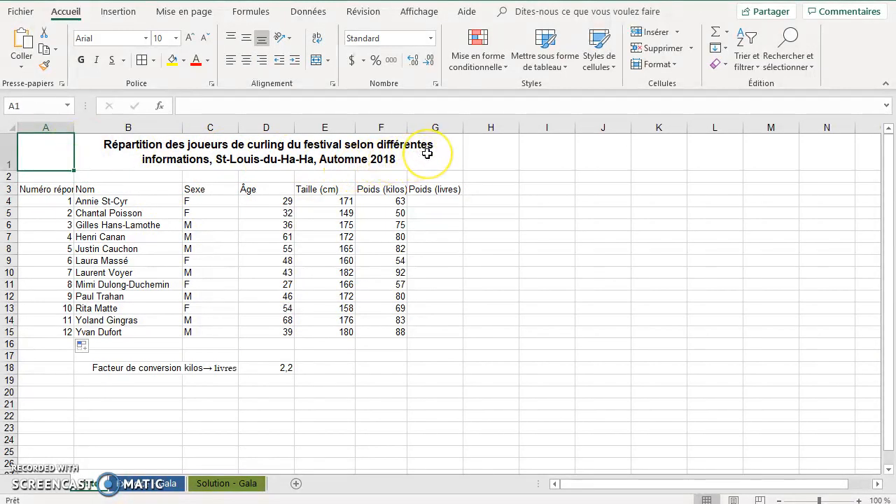
click(54, 149)
drag(60, 150, 94, 153)
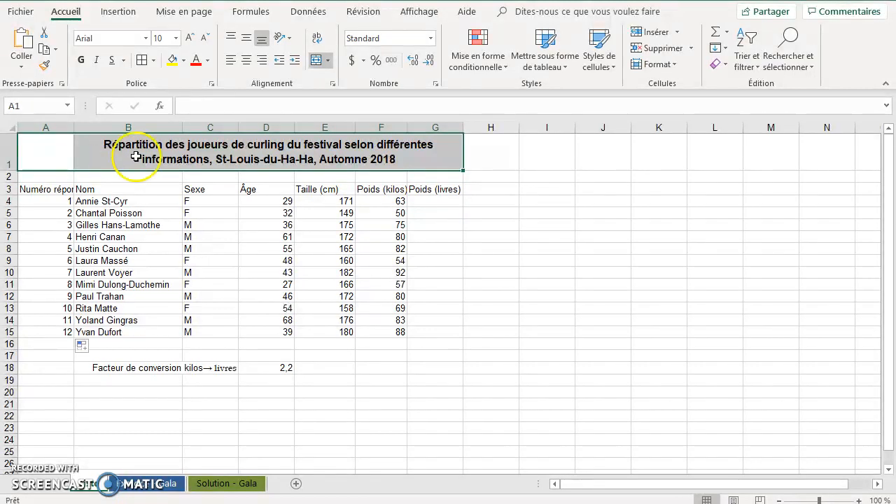
click(316, 61)
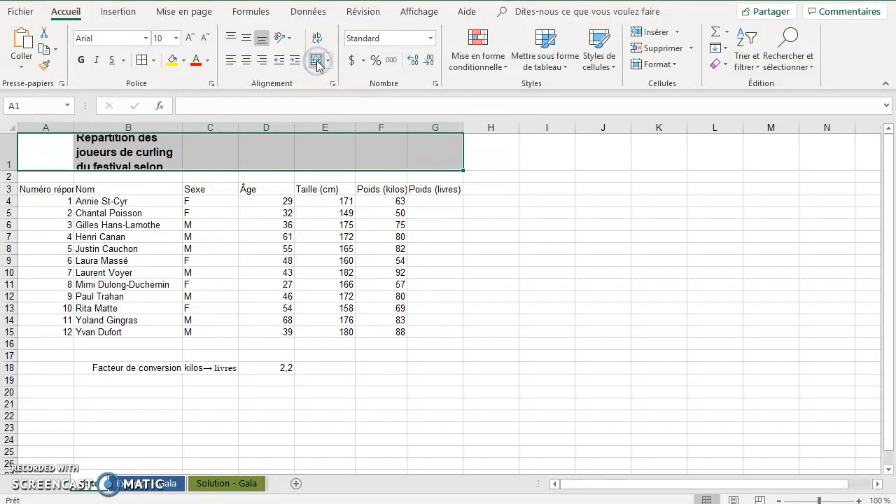
click(316, 61)
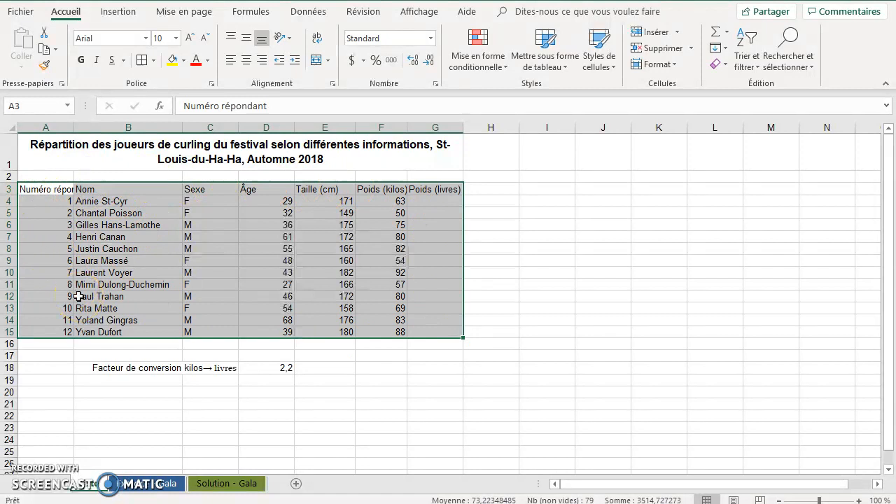
Apply all borders to the table range A3:G15 and center its contents horizontally.
drag(46, 191, 427, 331)
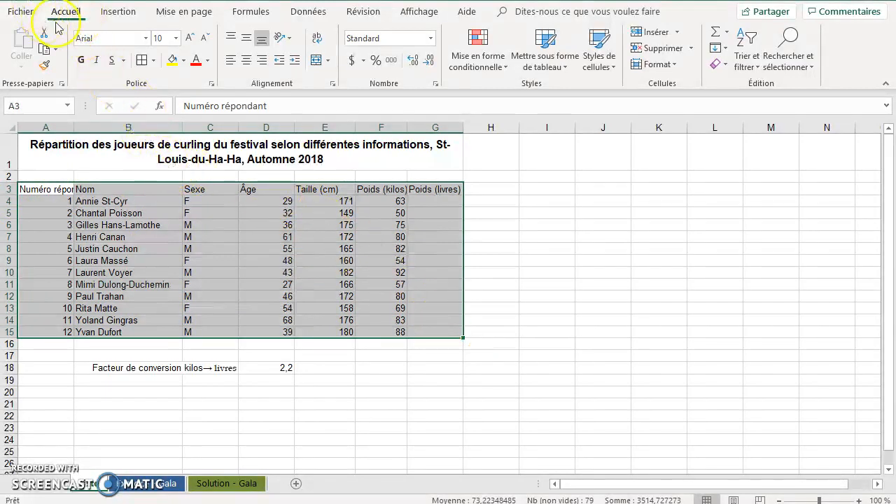
click(154, 60)
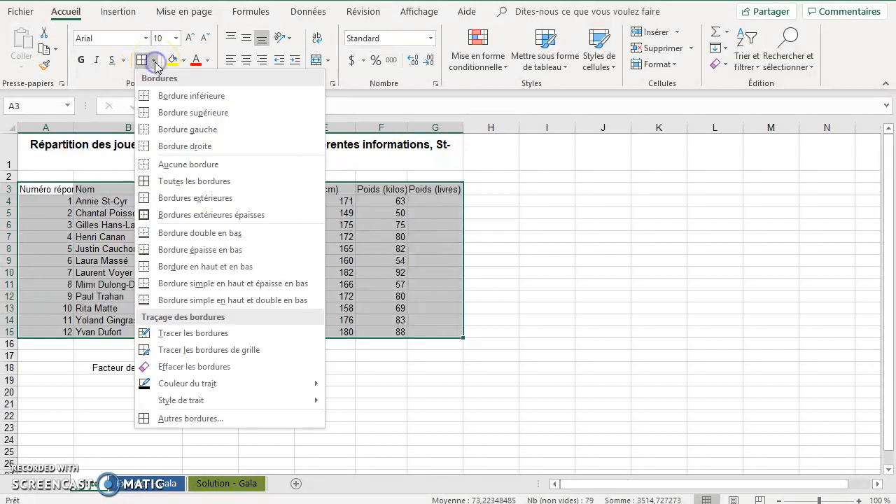
click(191, 183)
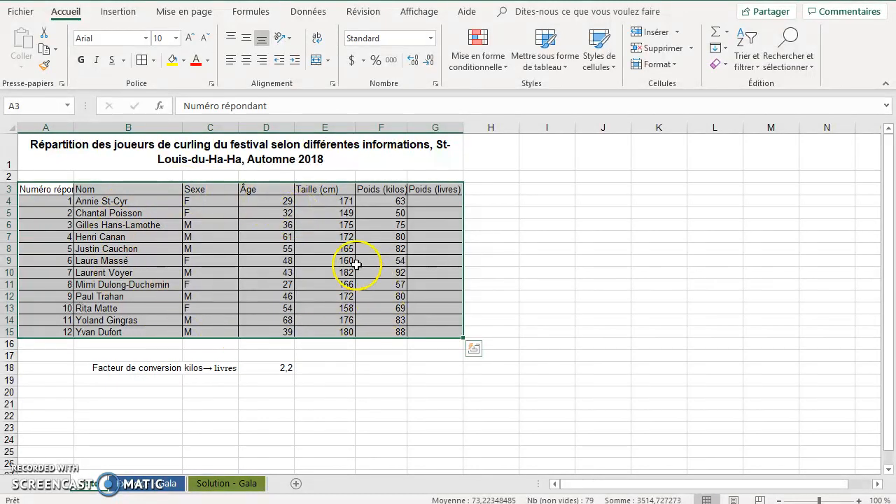
click(246, 63)
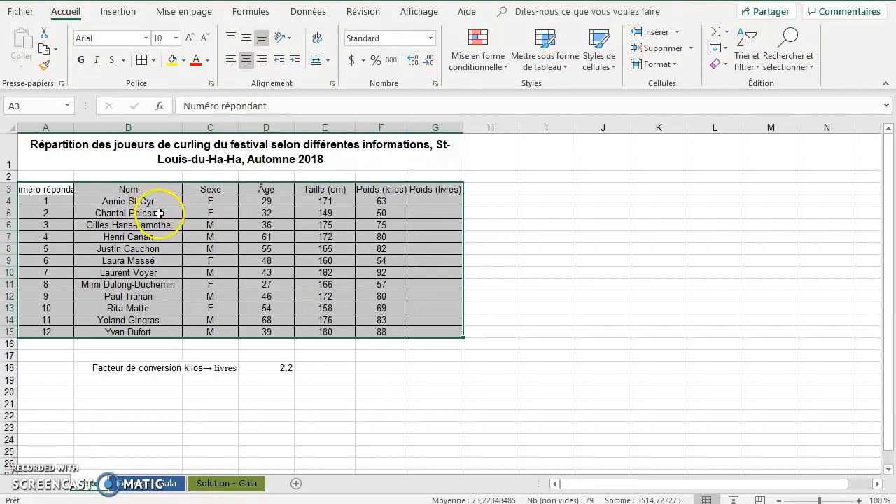
Wrap the text of the "Numéro répondant" header in A3 and heighten row 3 enough to show both lines.
click(47, 189)
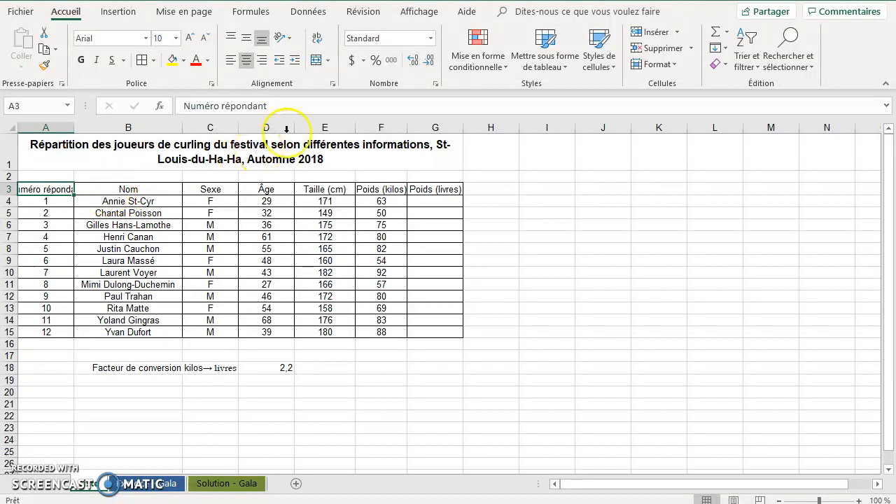
click(317, 39)
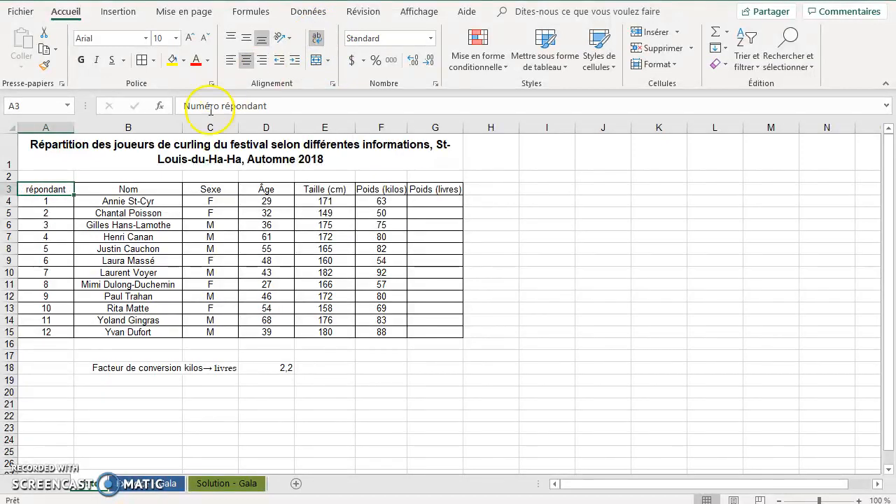
drag(16, 195, 16, 212)
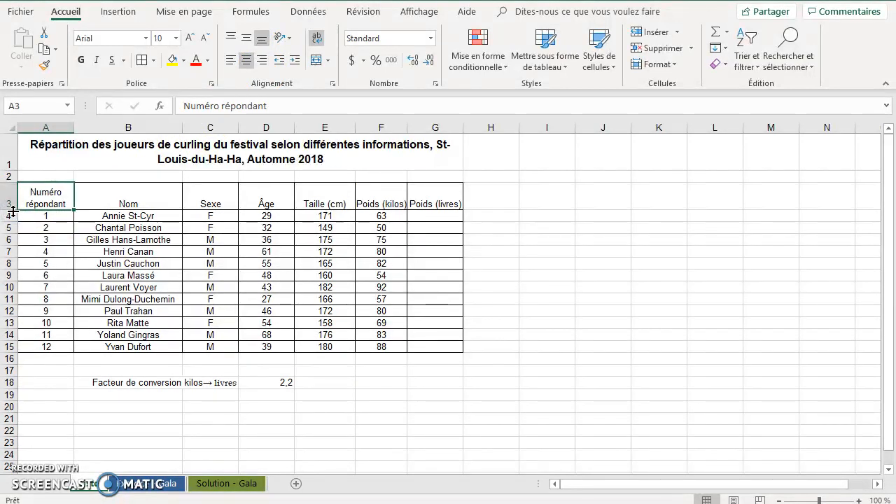
Center the header row cells A3 to G3 vertically.
drag(61, 194, 420, 193)
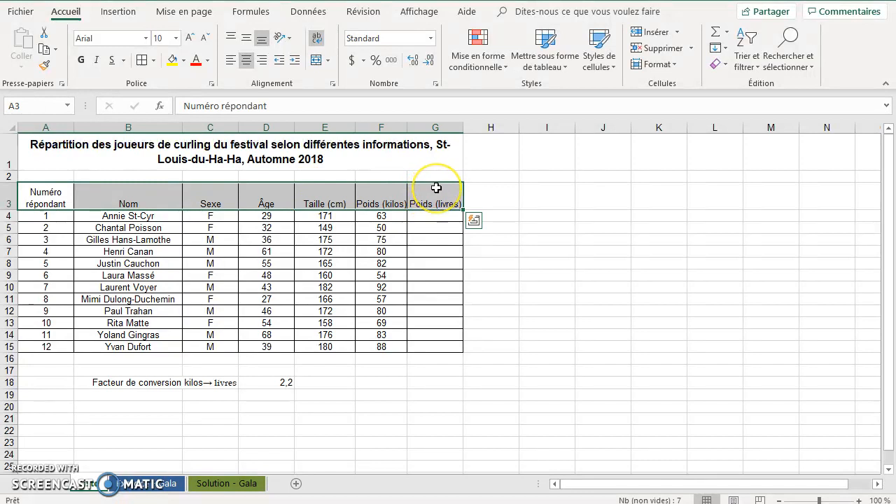
click(246, 42)
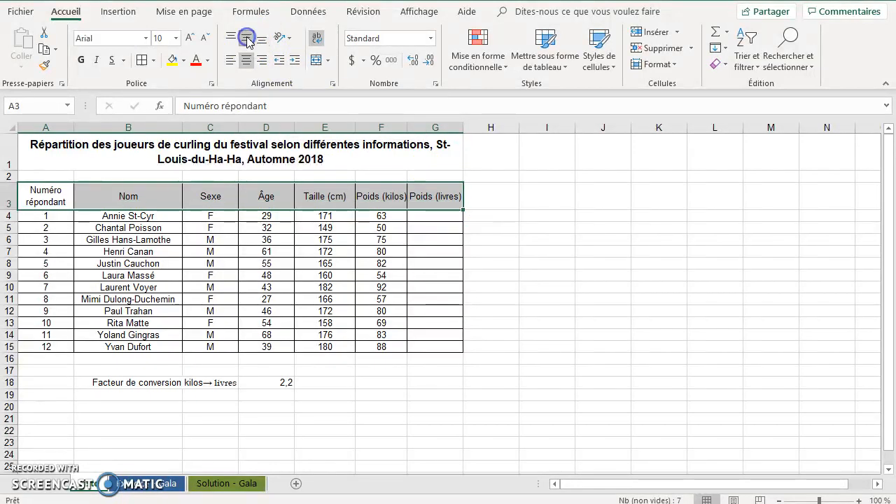
click(48, 192)
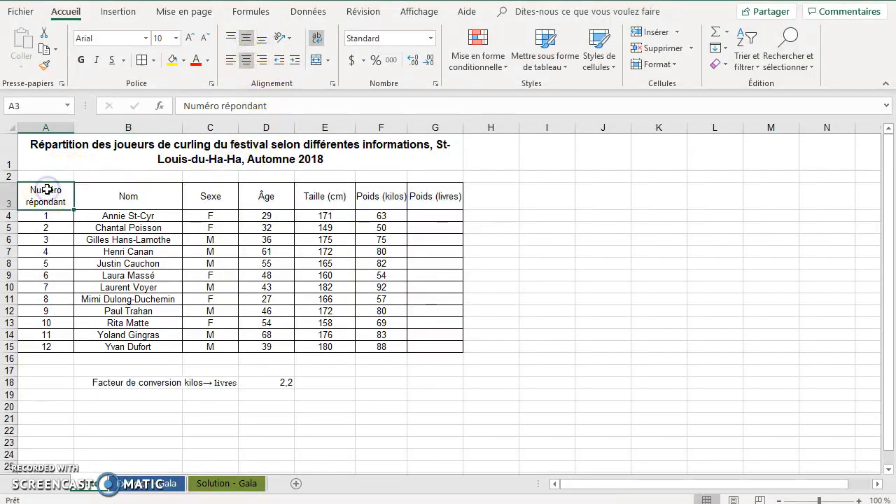